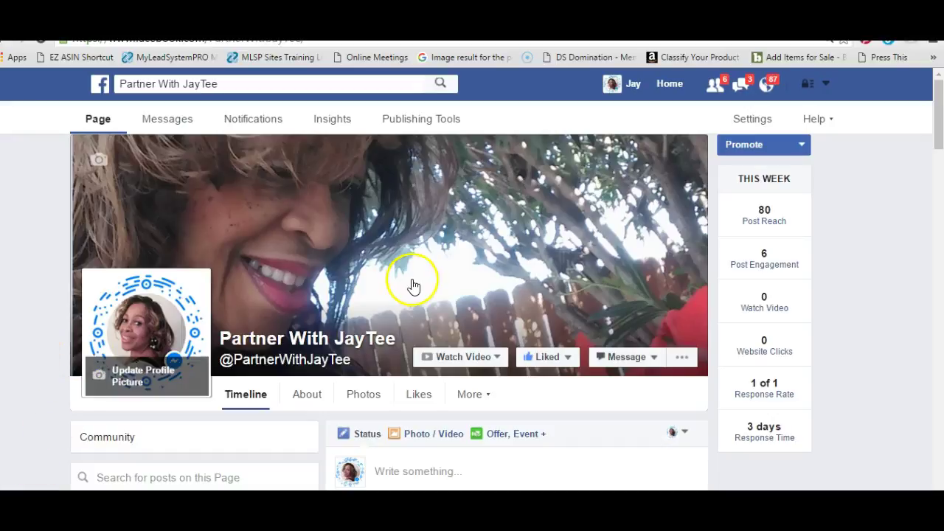
# Start a new photo post for the Page from Publishing Tools and choose to upload photos or video
pyautogui.click(435, 123)
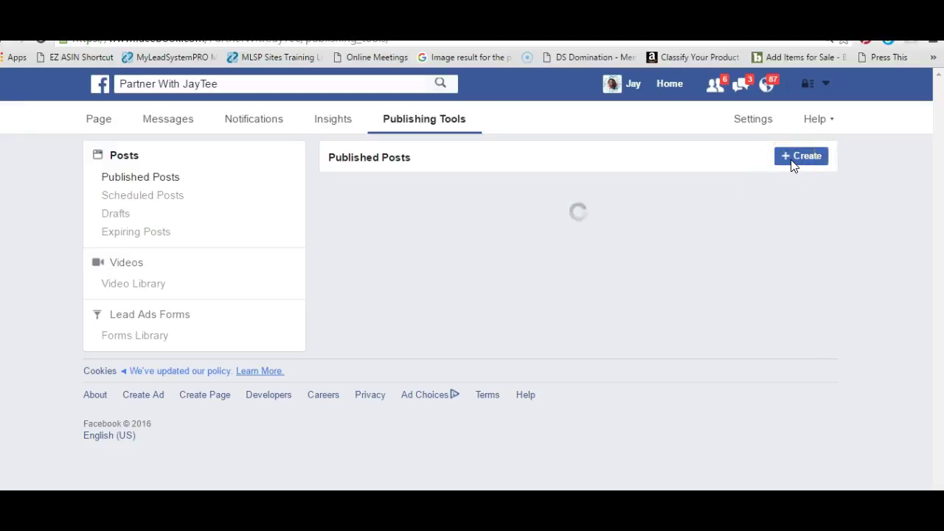
pyautogui.click(793, 160)
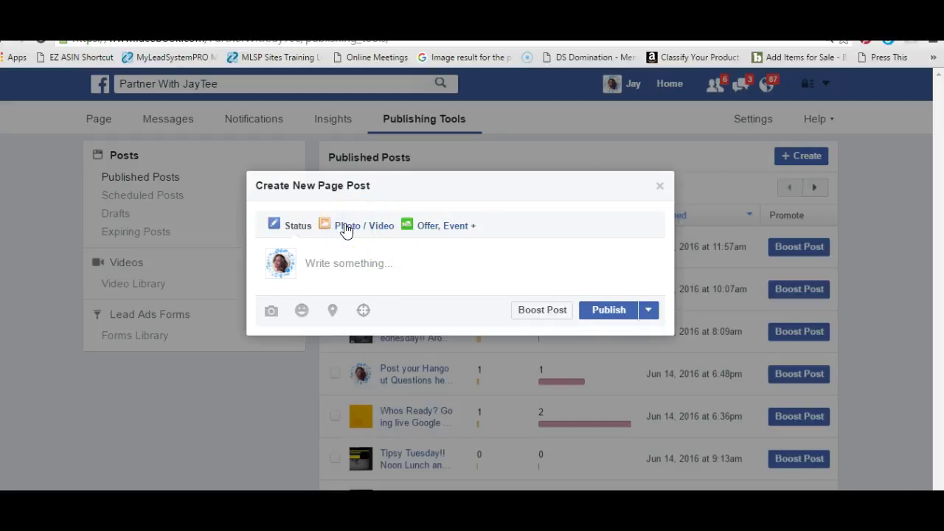
pyautogui.click(270, 310)
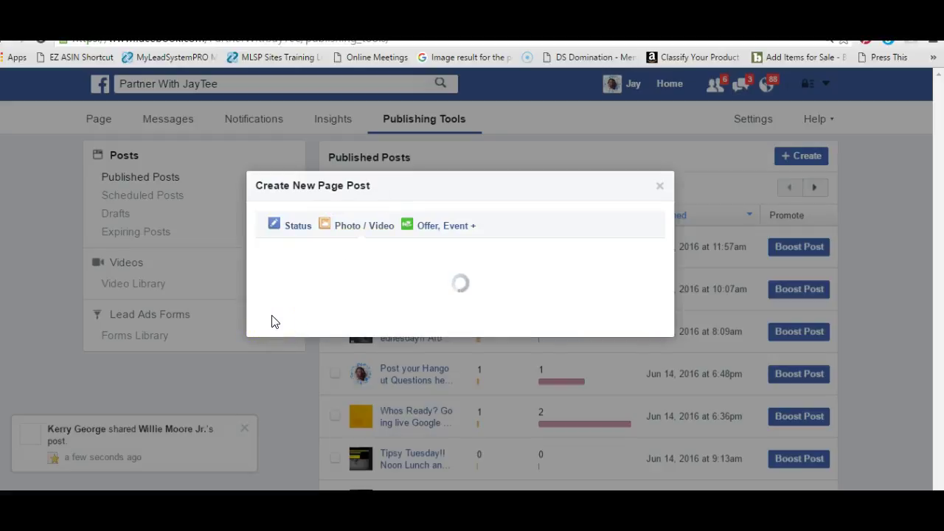
pyautogui.click(332, 292)
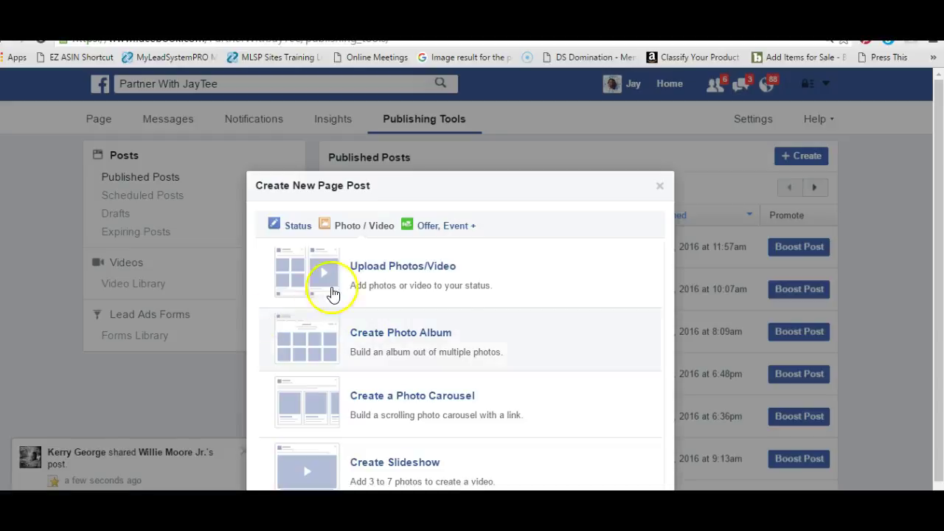
pyautogui.click(390, 272)
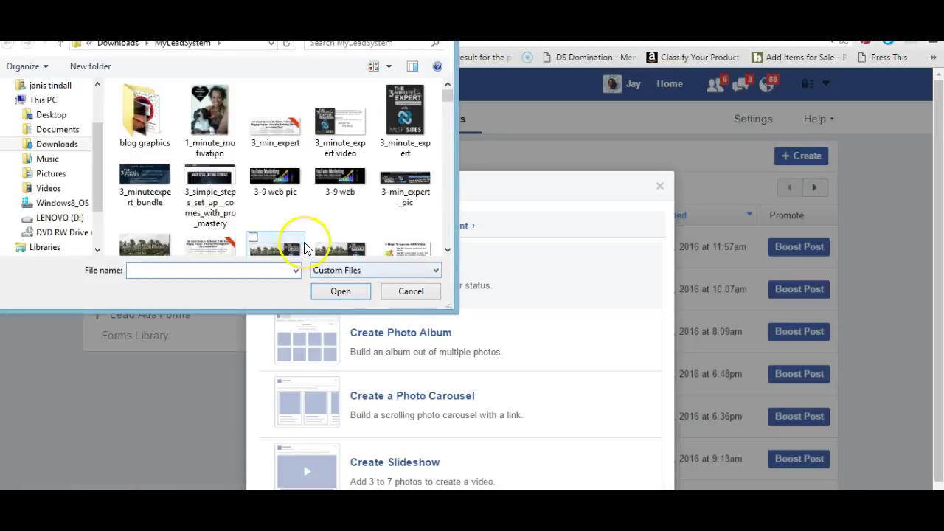
# Look through the images in the MyLeadSystem folder for one that suits the post
pyautogui.click(208, 206)
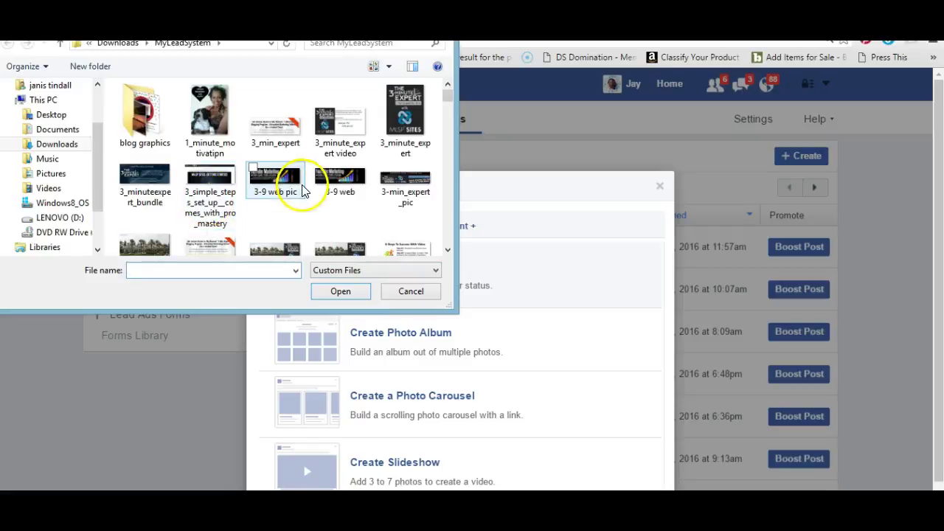
pyautogui.click(446, 102)
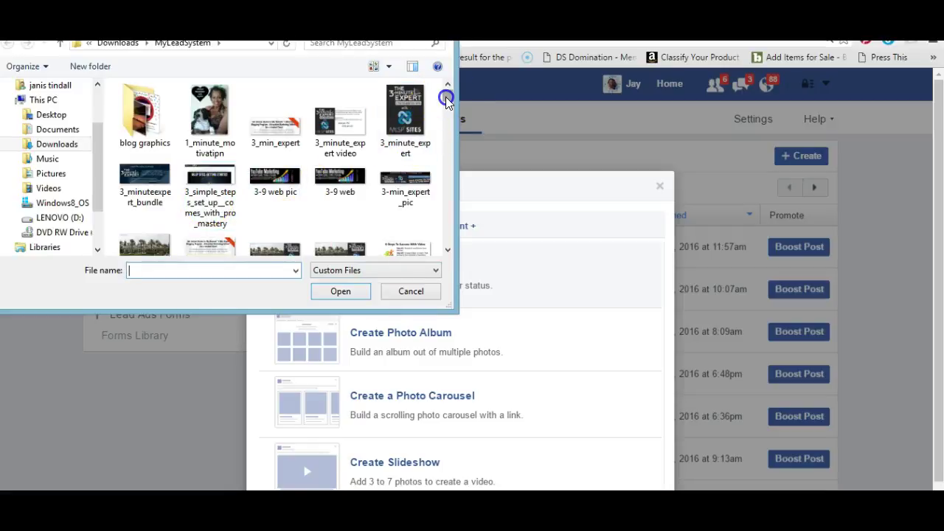
pyautogui.scroll(-5, 446, 102)
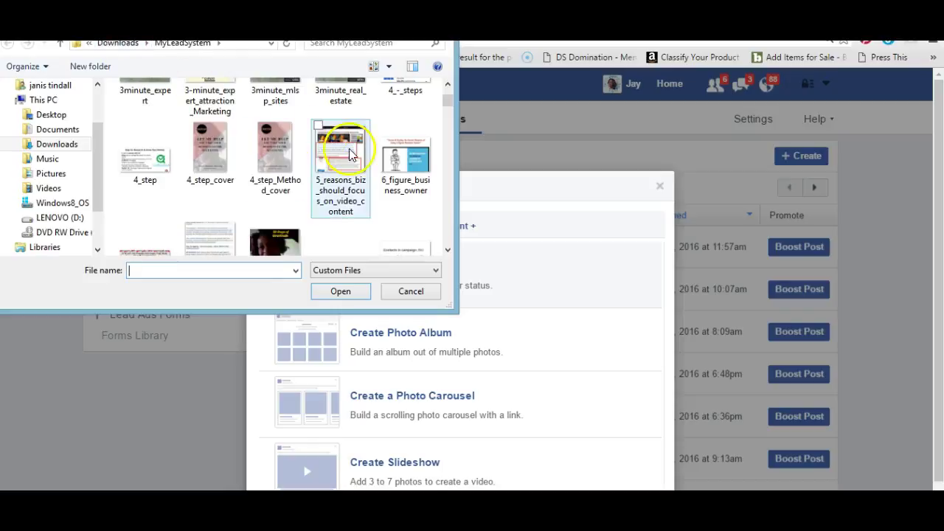
pyautogui.click(447, 250)
pyautogui.click(447, 250)
pyautogui.click(447, 250)
pyautogui.click(447, 250)
pyautogui.click(447, 250)
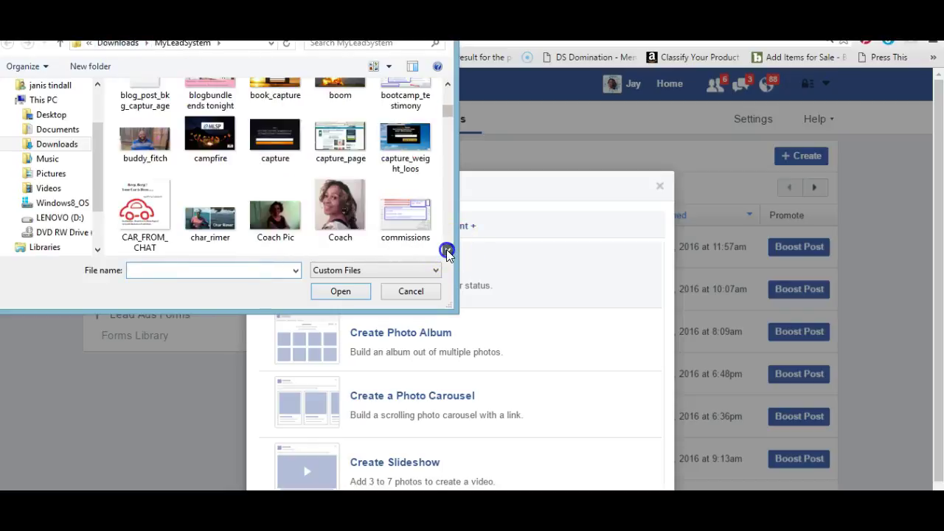
pyautogui.click(448, 250)
pyautogui.click(447, 250)
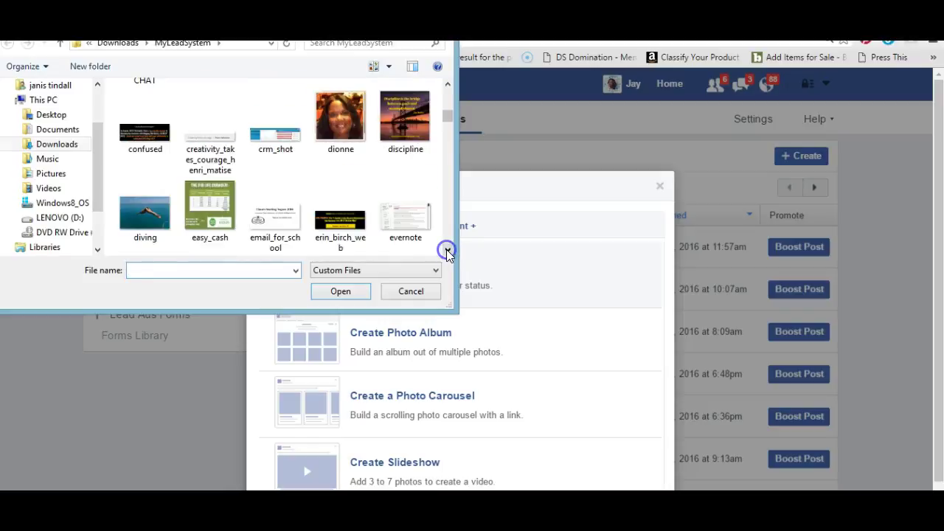
pyautogui.click(447, 85)
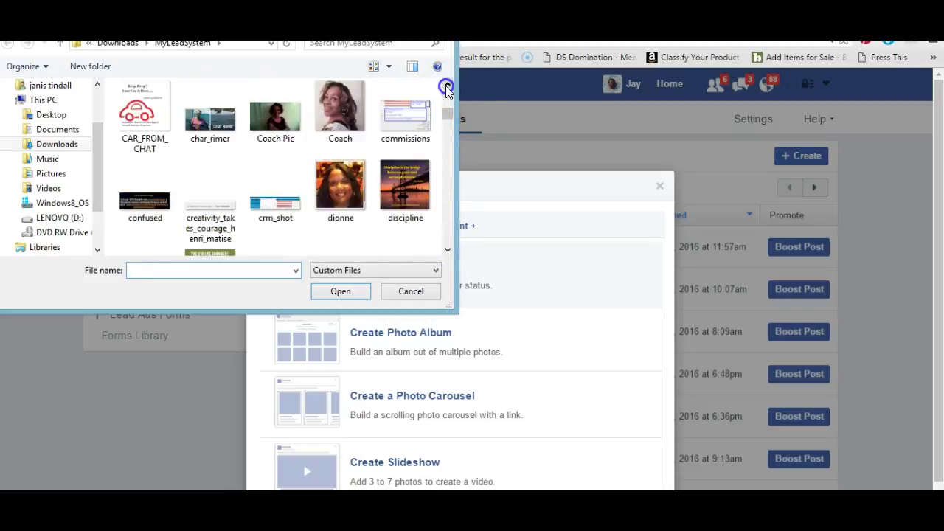
pyautogui.click(447, 86)
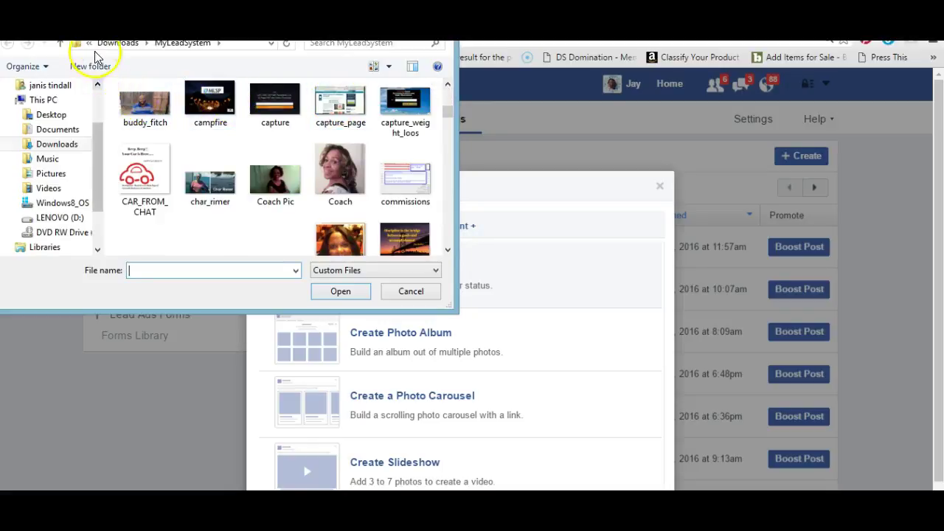
# Open the JayTee Quotes folder inside Downloads
pyautogui.click(118, 43)
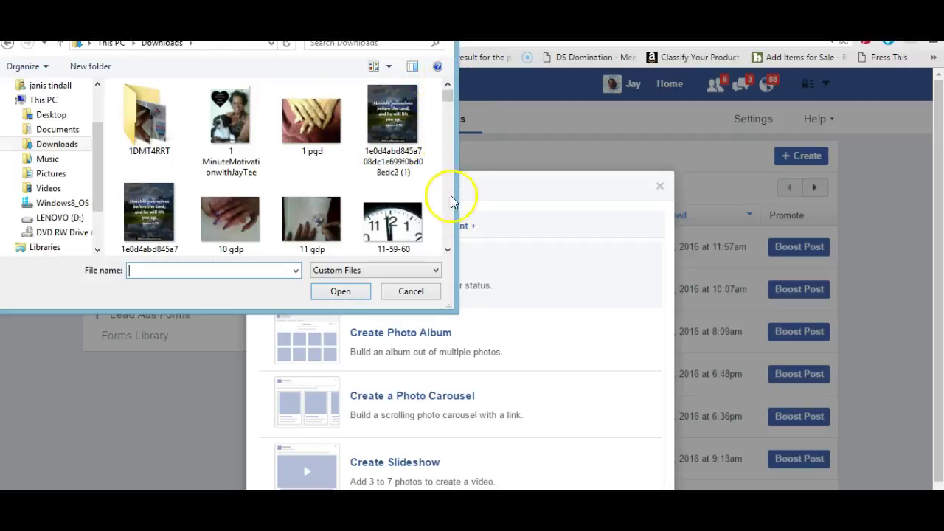
pyautogui.scroll(-5, 452, 96)
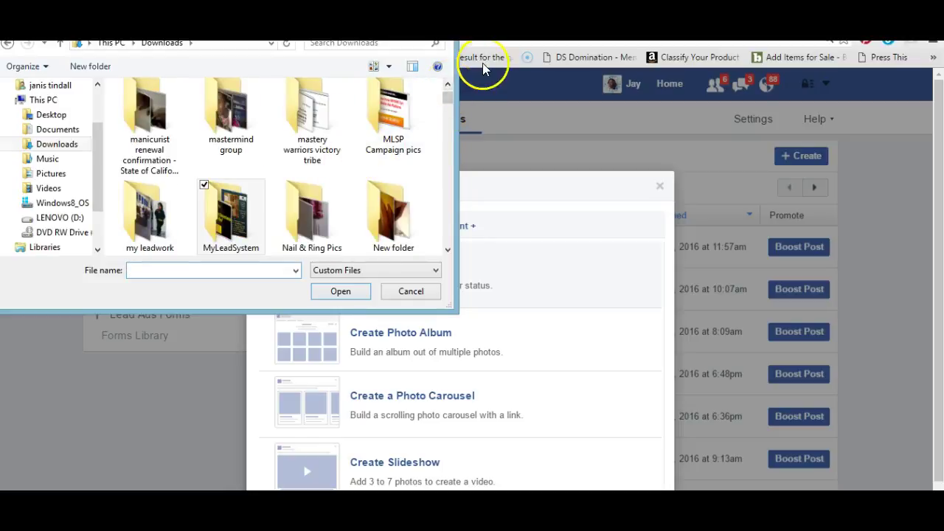
pyautogui.click(448, 86)
pyautogui.click(447, 87)
pyautogui.click(447, 87)
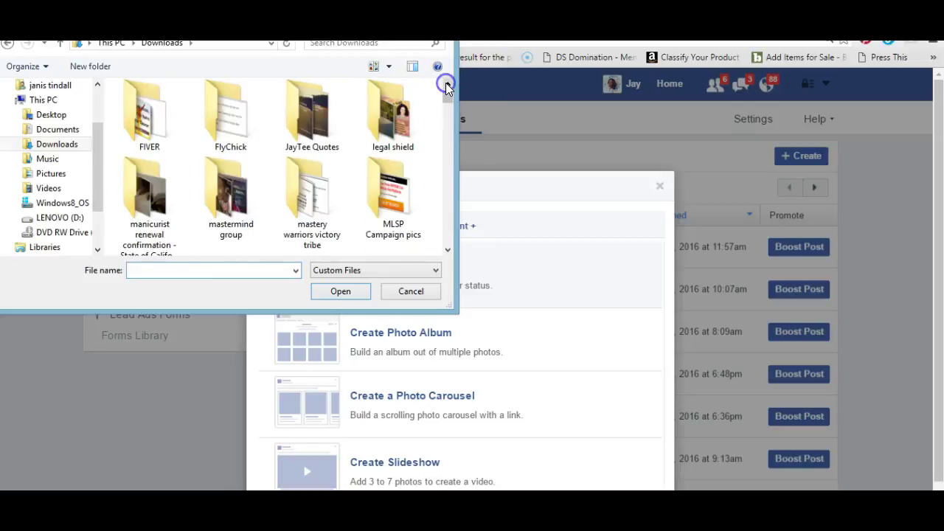
pyautogui.click(447, 86)
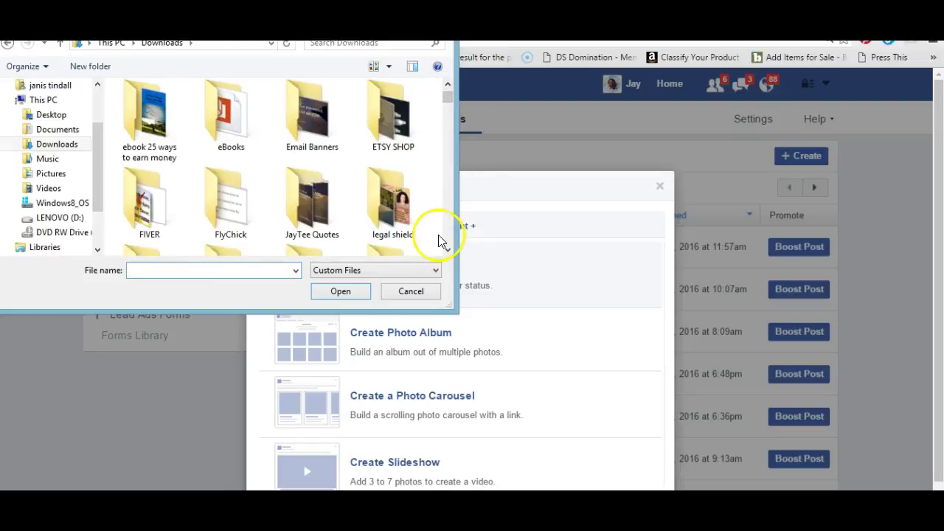
pyautogui.click(325, 213)
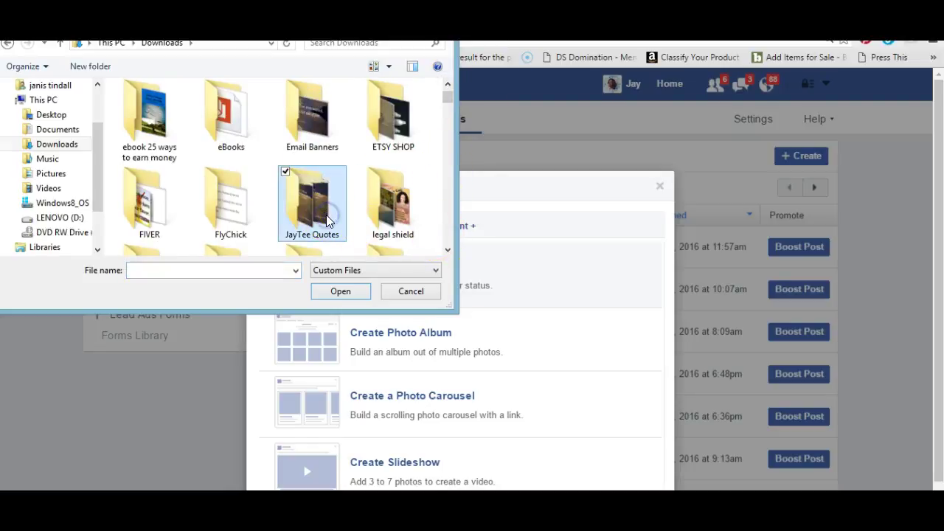
pyautogui.doubleClick(326, 215)
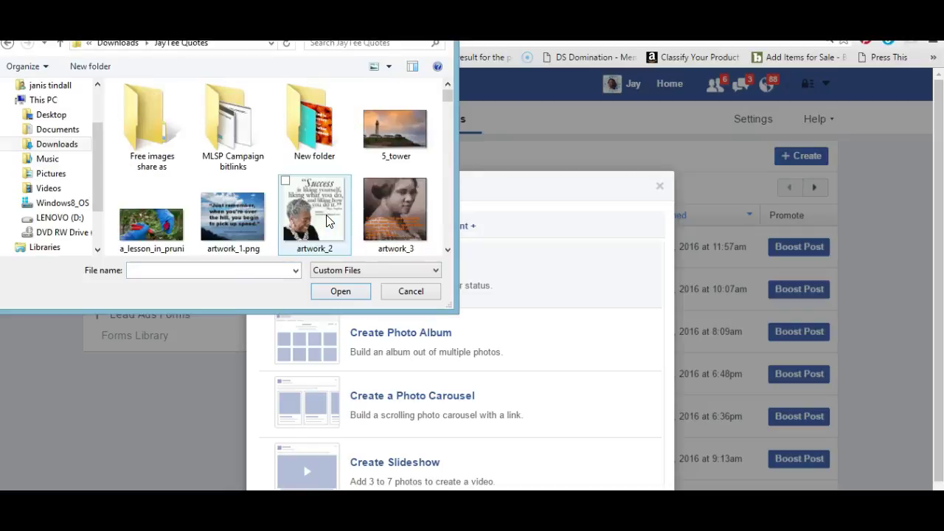
# Attach the image opportunity.png to the new post
pyautogui.click(254, 273)
pyautogui.write('o')
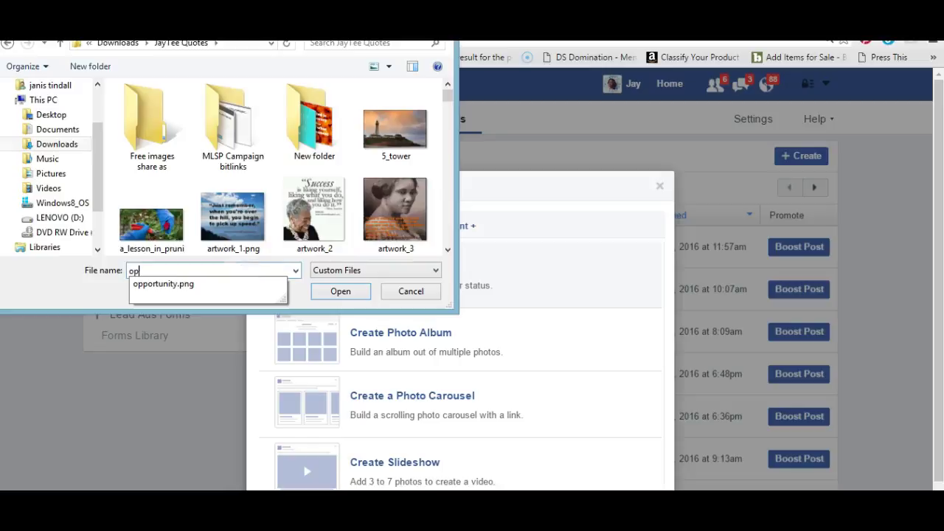
pyautogui.write('p')
pyautogui.click(222, 284)
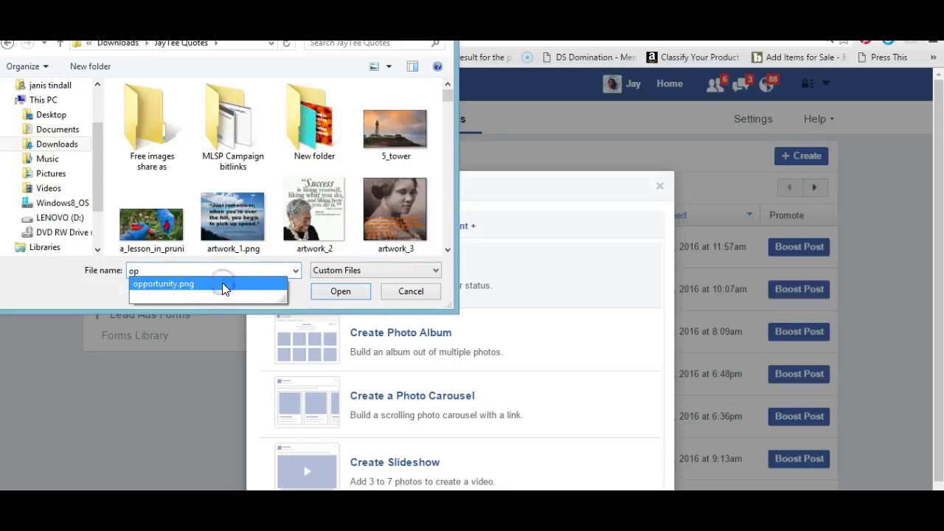
pyautogui.click(336, 291)
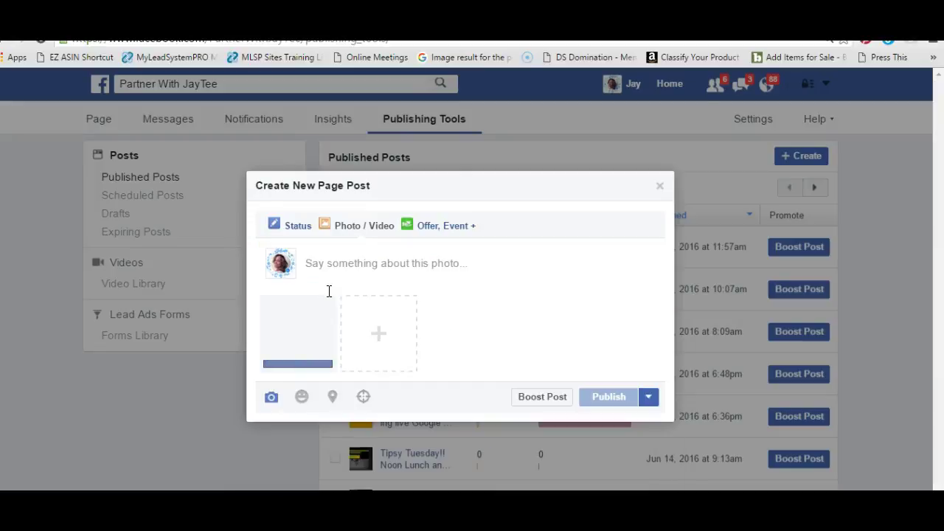
# Caption the photo "Opportunity is Knocking? Will You Answer" and add the feeling "fabulous" to the post
pyautogui.click(354, 265)
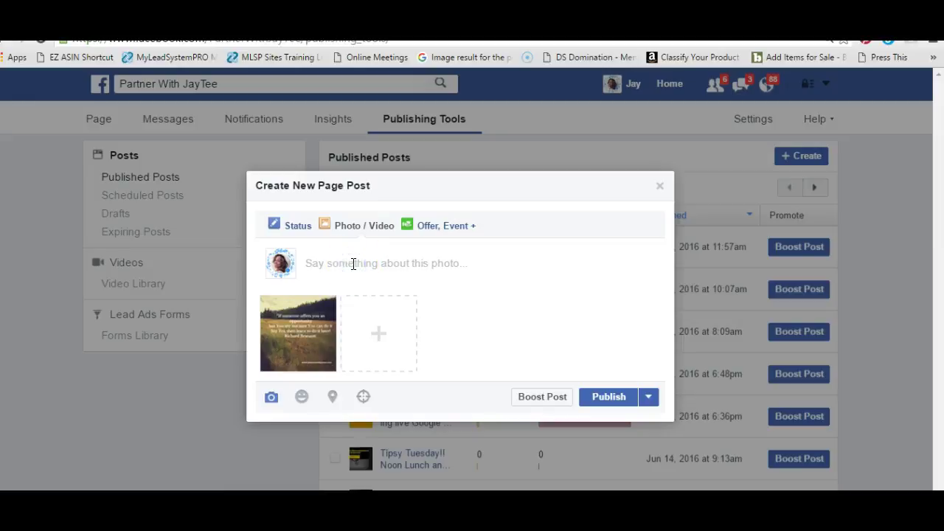
pyautogui.write('Op')
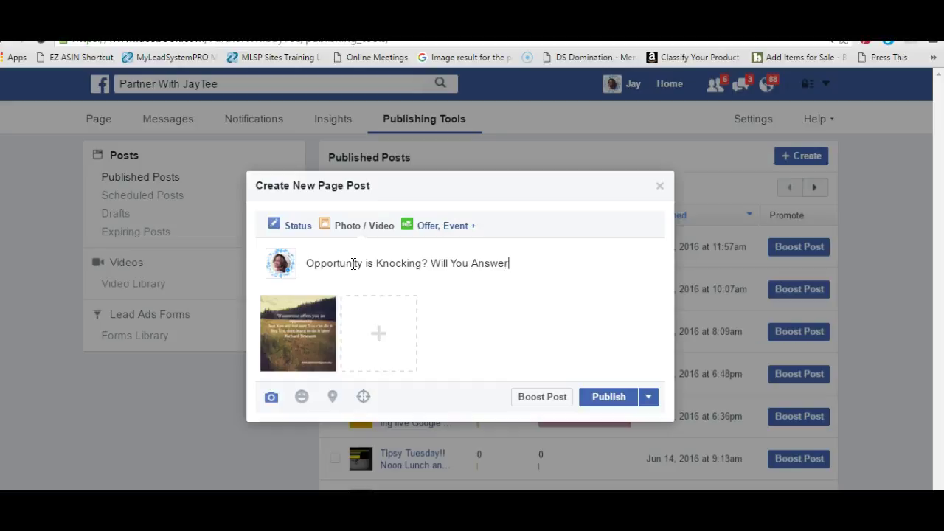
pyautogui.click(303, 402)
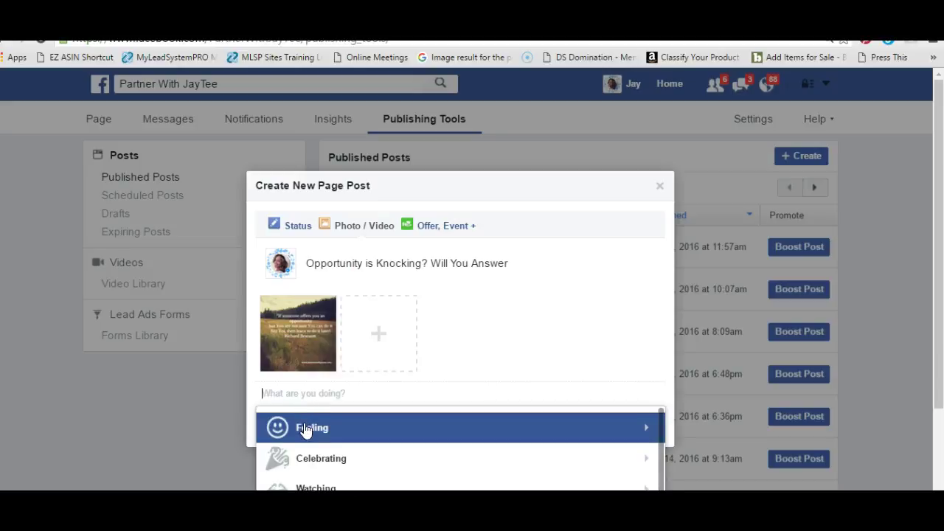
pyautogui.click(305, 428)
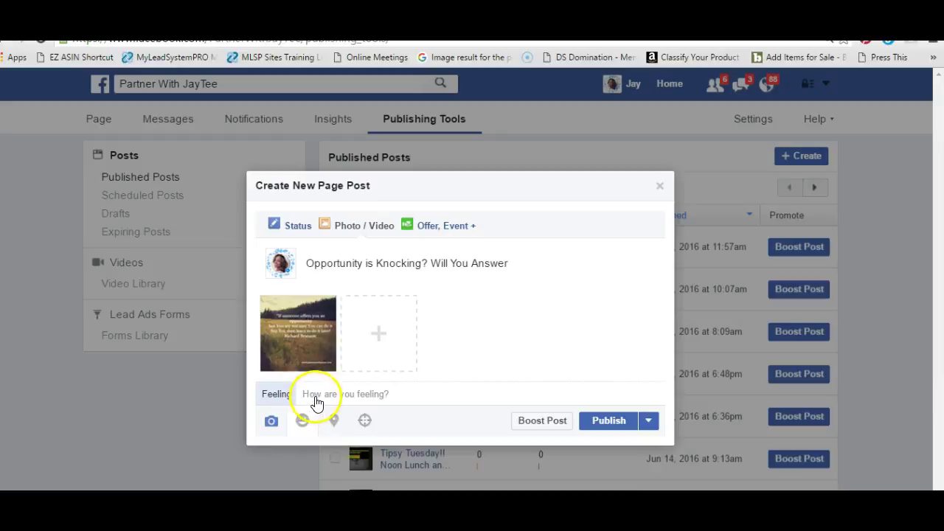
pyautogui.click(316, 399)
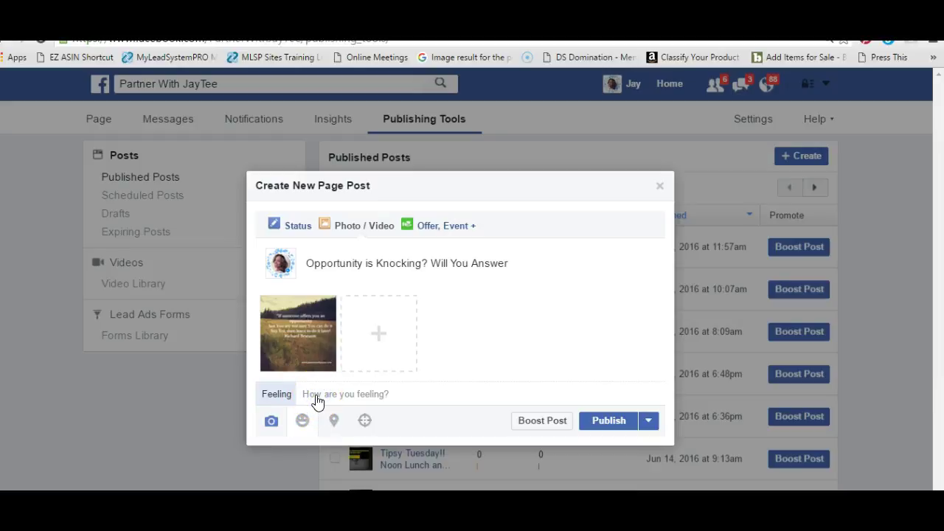
pyautogui.write('Fa')
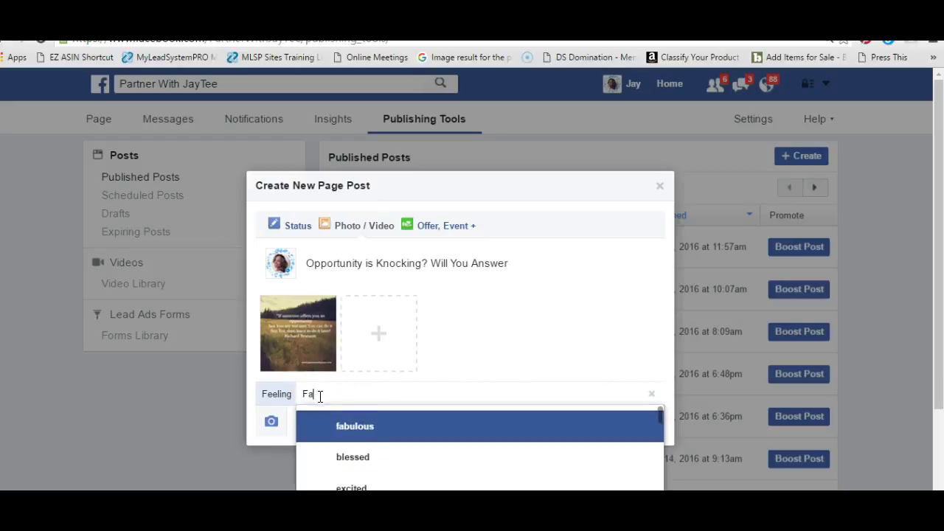
pyautogui.write('n')
pyautogui.click(359, 425)
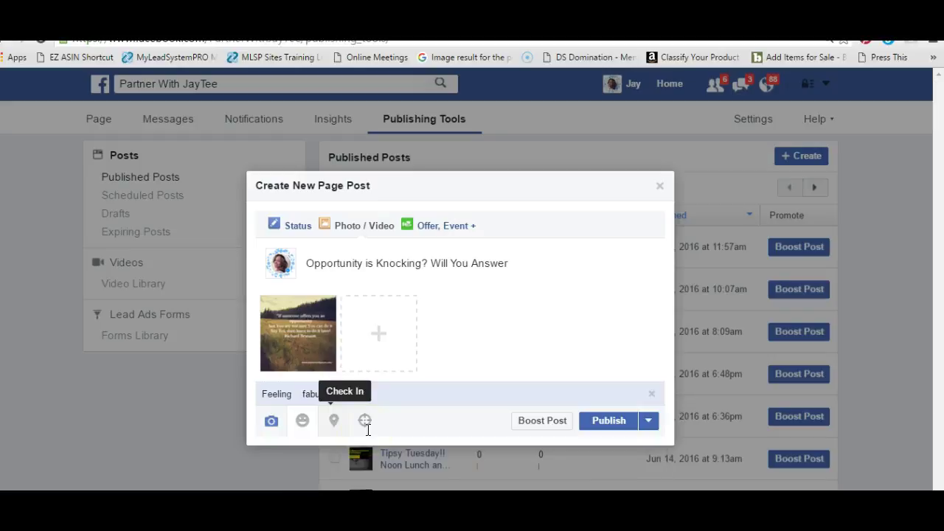
# Publish the post and check how it appears on the Page's timeline
pyautogui.click(386, 426)
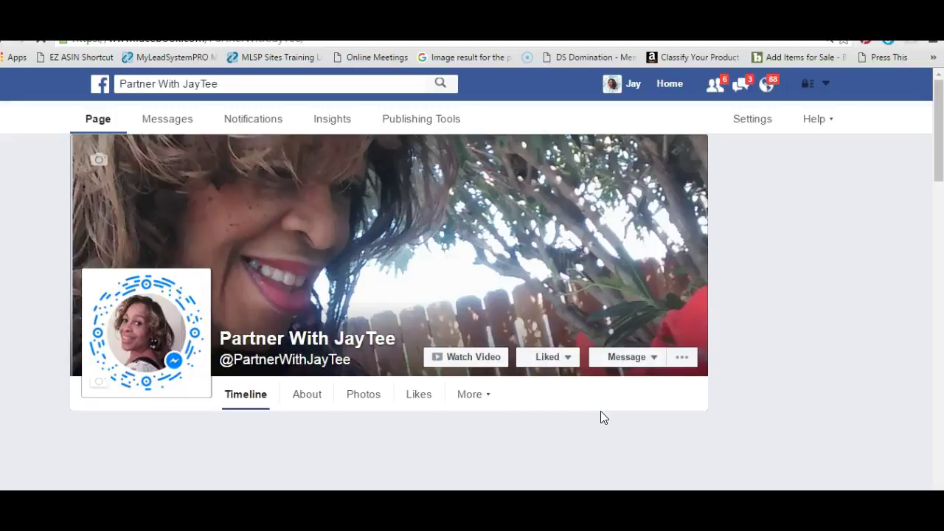
pyautogui.click(543, 338)
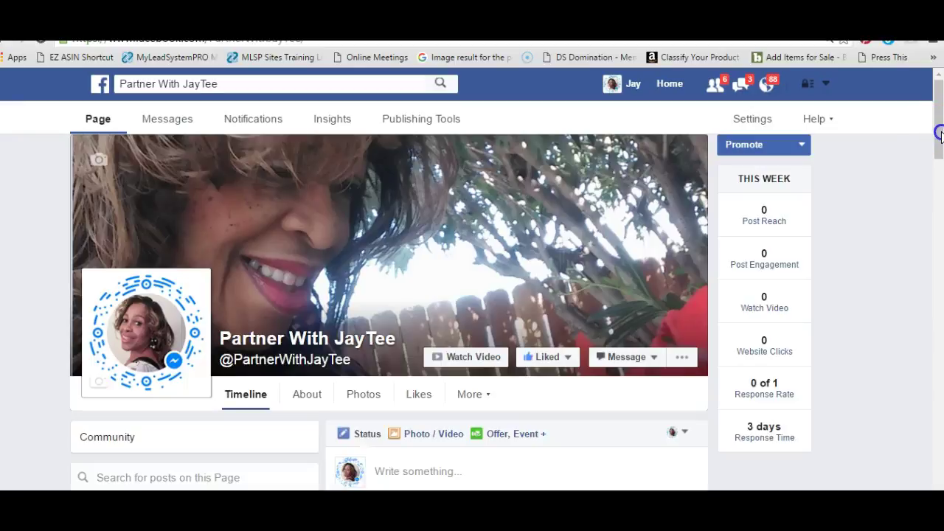
pyautogui.moveTo(937, 131); pyautogui.dragTo(934, 168)
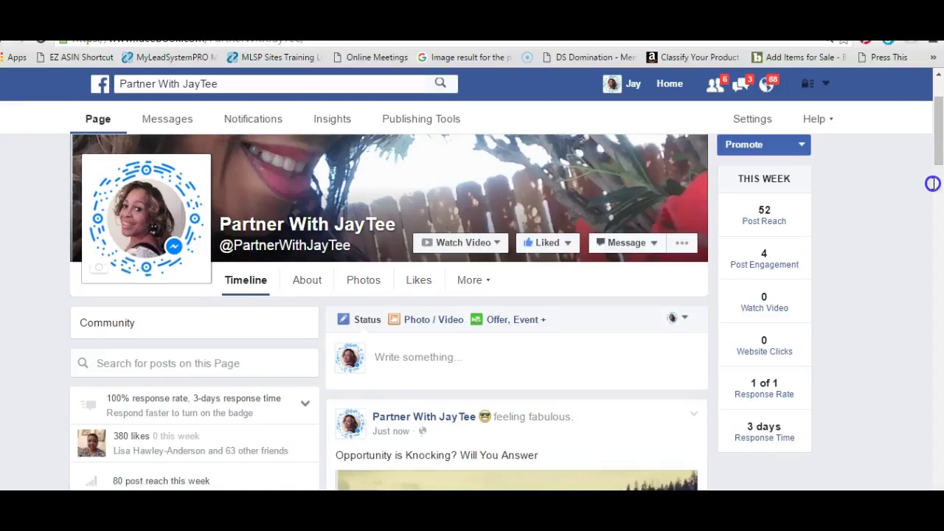
pyautogui.moveTo(939, 146); pyautogui.dragTo(940, 168)
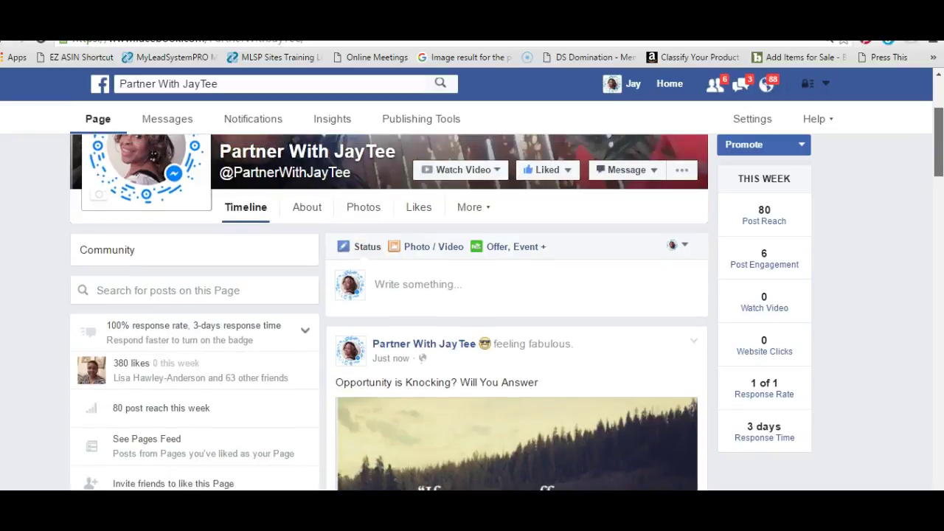
# Check the Page's Scheduled Posts in Publishing Tools and return to the Published Posts list
pyautogui.click(413, 126)
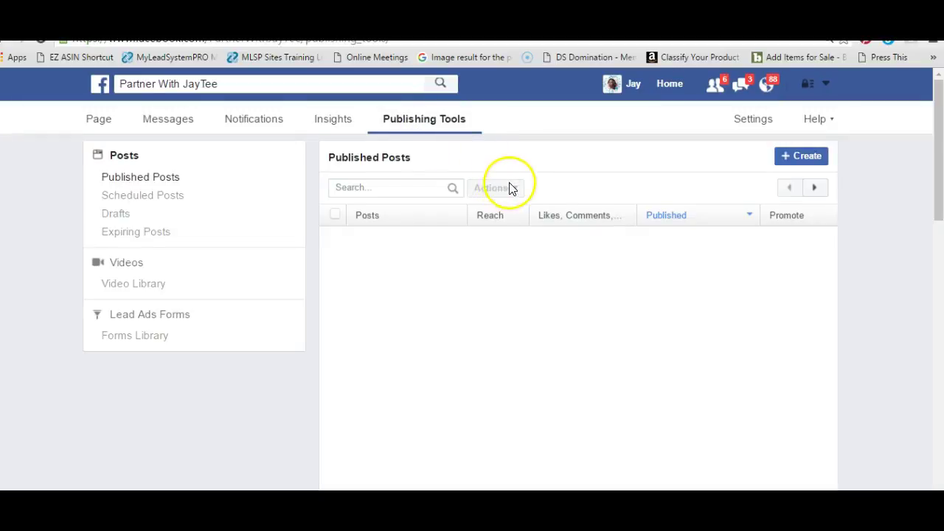
pyautogui.click(174, 200)
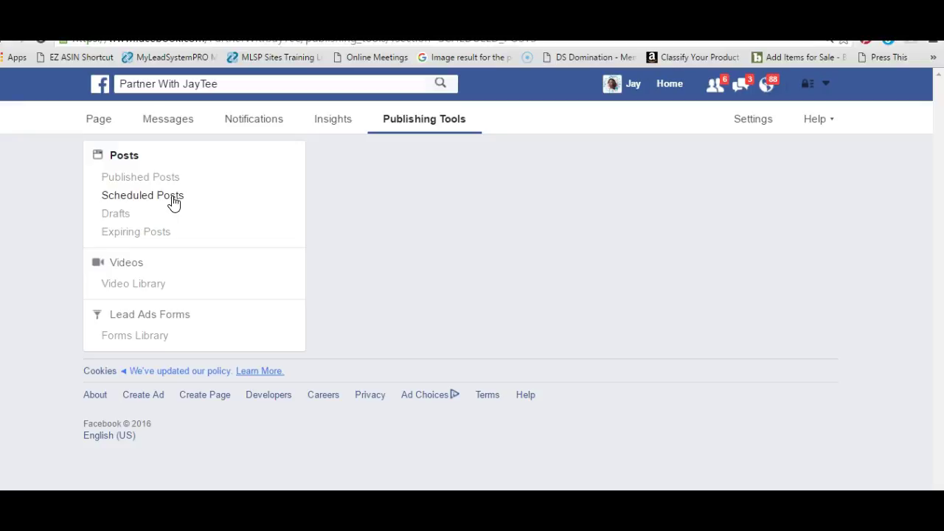
pyautogui.click(162, 197)
pyautogui.click(161, 179)
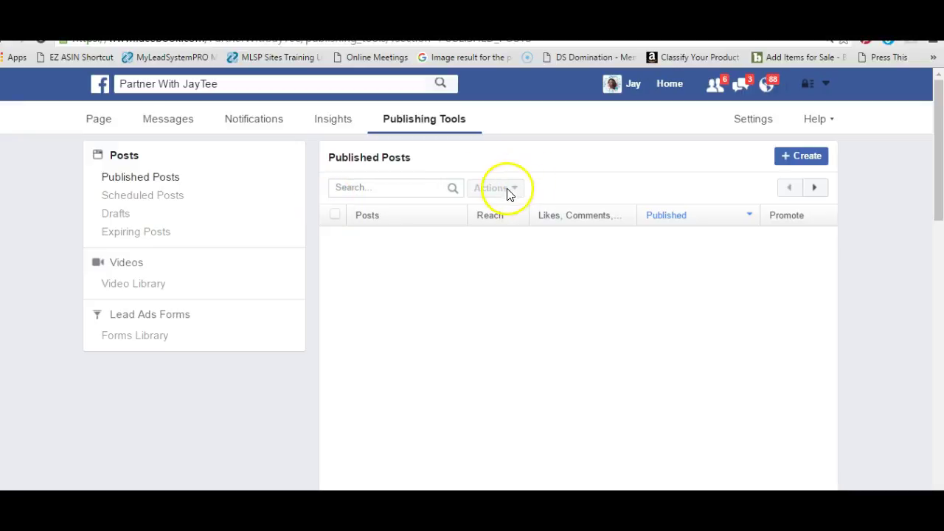
# Create a new Page post and attach the image "change" from the JayTee Quotes folder
pyautogui.click(793, 157)
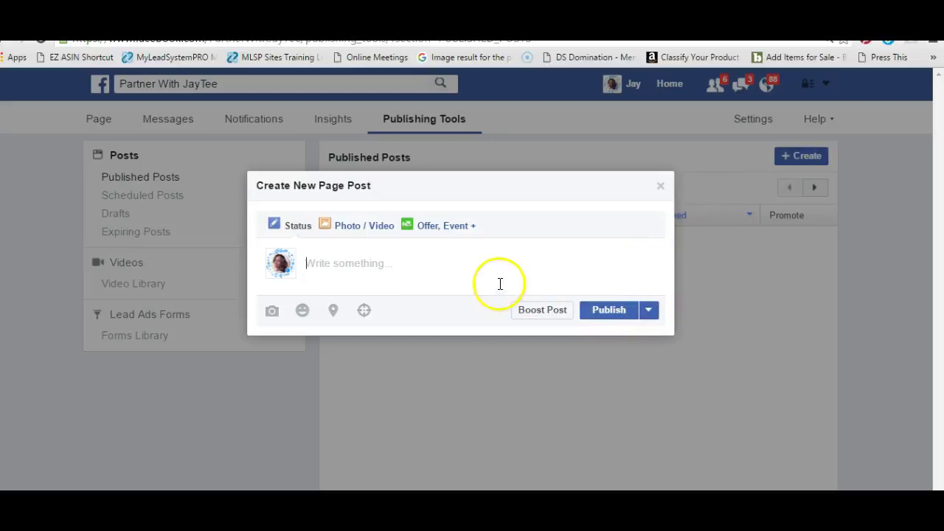
pyautogui.click(271, 316)
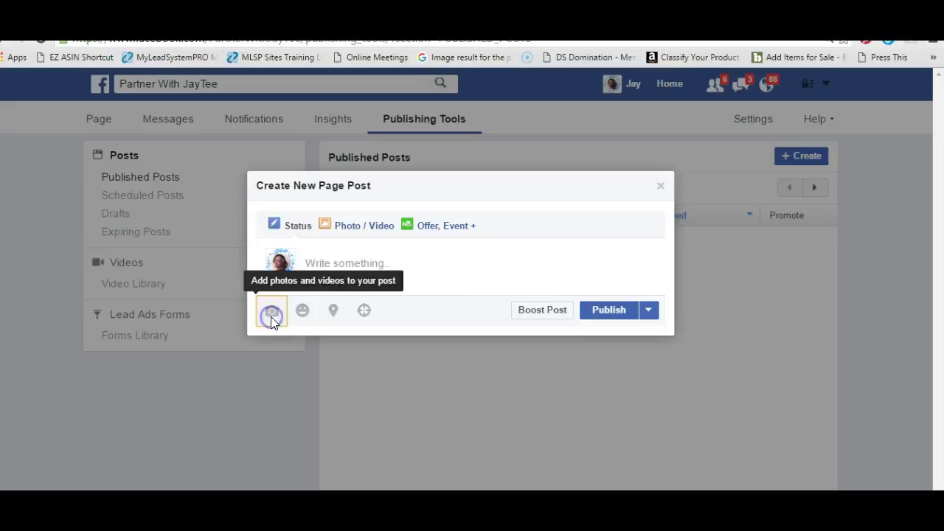
pyautogui.click(271, 319)
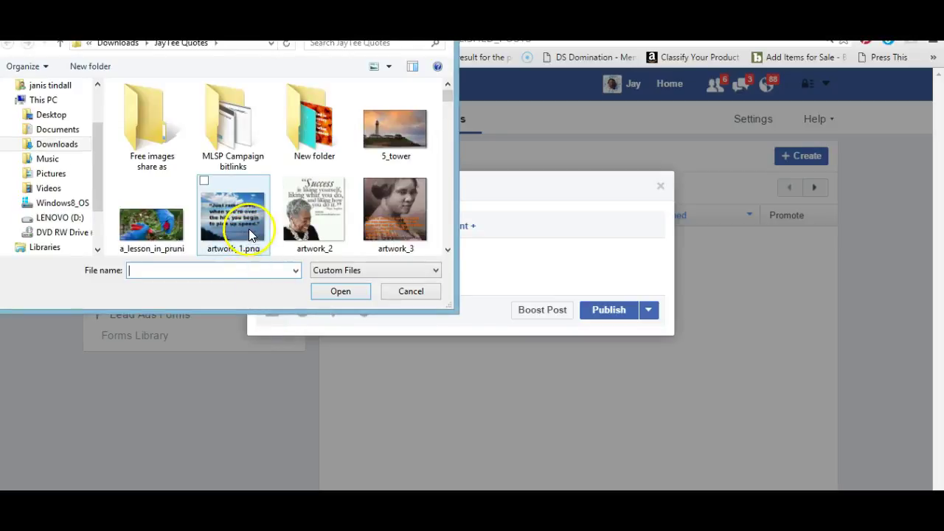
pyautogui.click(448, 250)
pyautogui.click(448, 251)
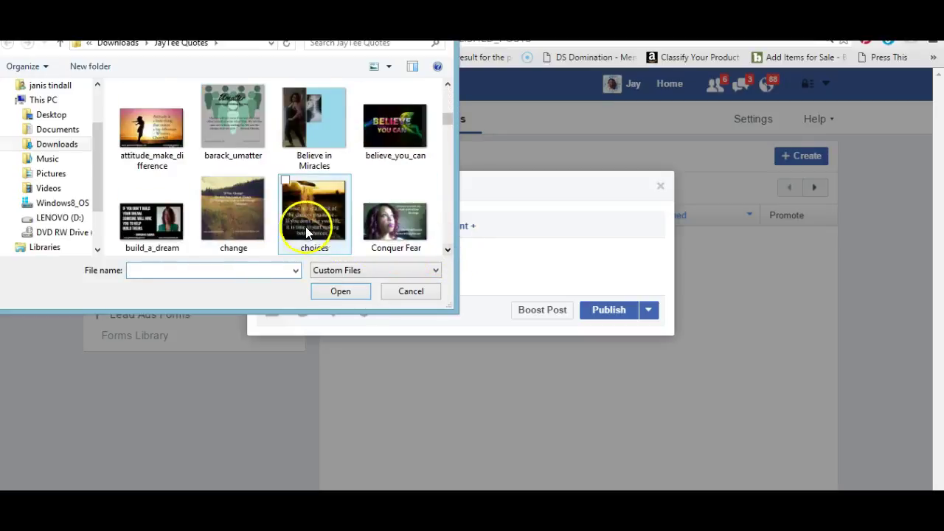
pyautogui.click(242, 218)
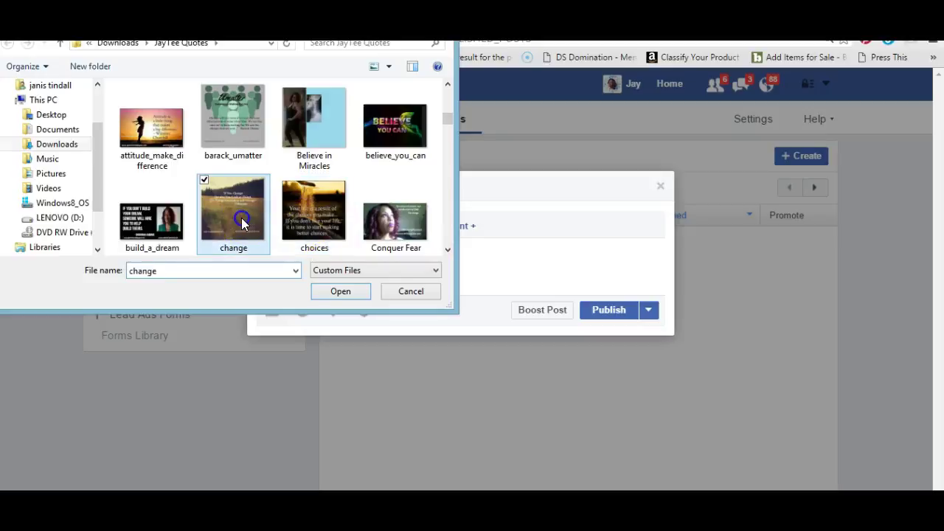
pyautogui.click(332, 291)
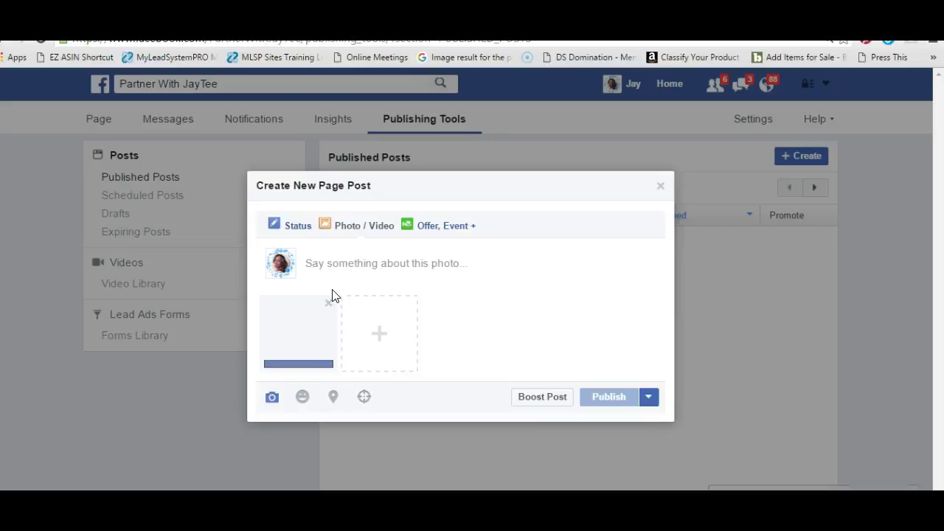
# Caption the photo "Do You Agree? Type Yes!"
pyautogui.click(334, 269)
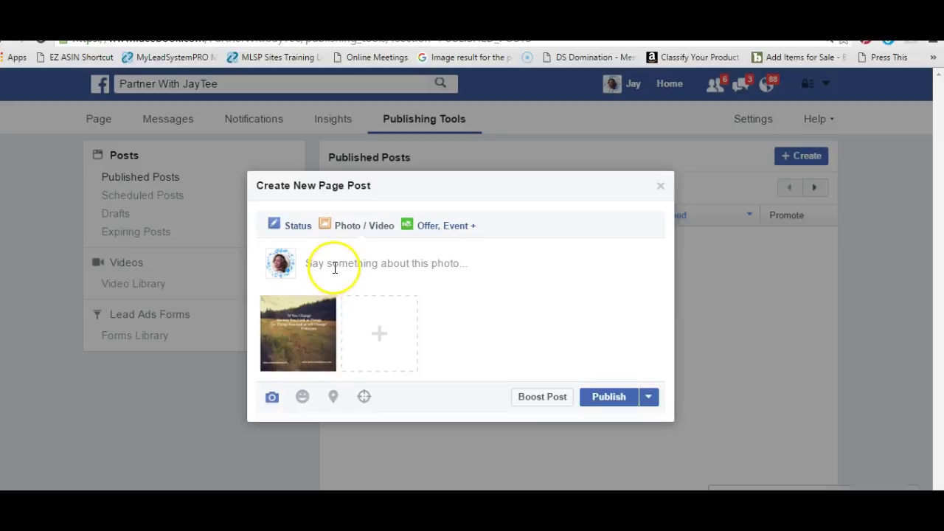
pyautogui.write('Do You ')
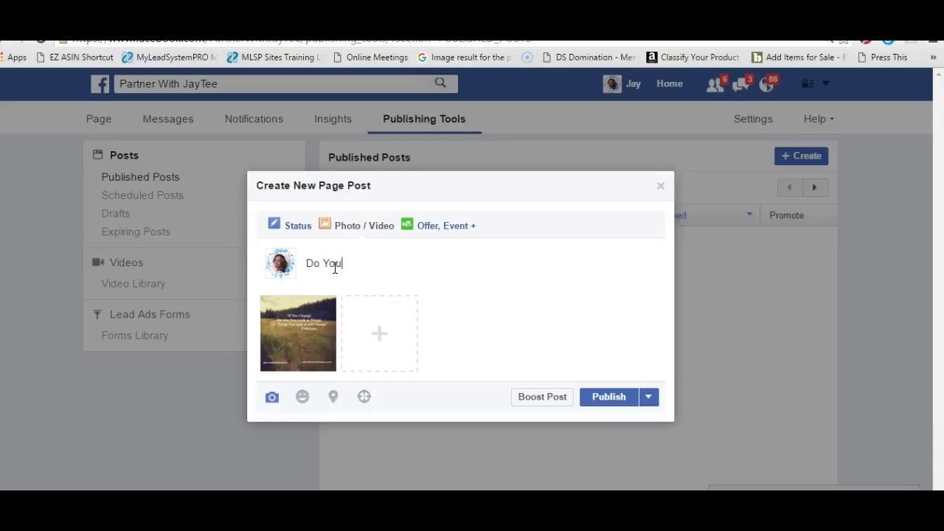
pyautogui.write('Agree? Type Yes!')
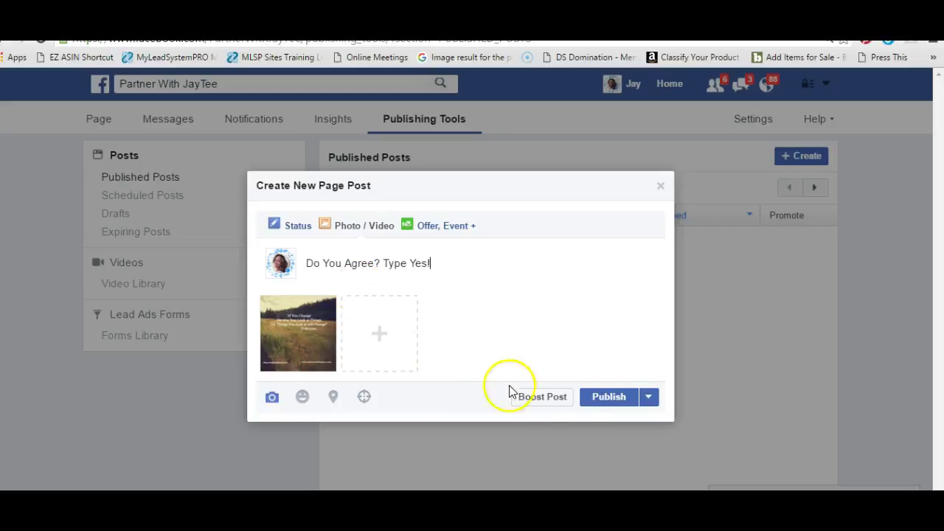
# Open the scheduling settings for the captioned photo post instead of publishing it immediately
pyautogui.click(646, 398)
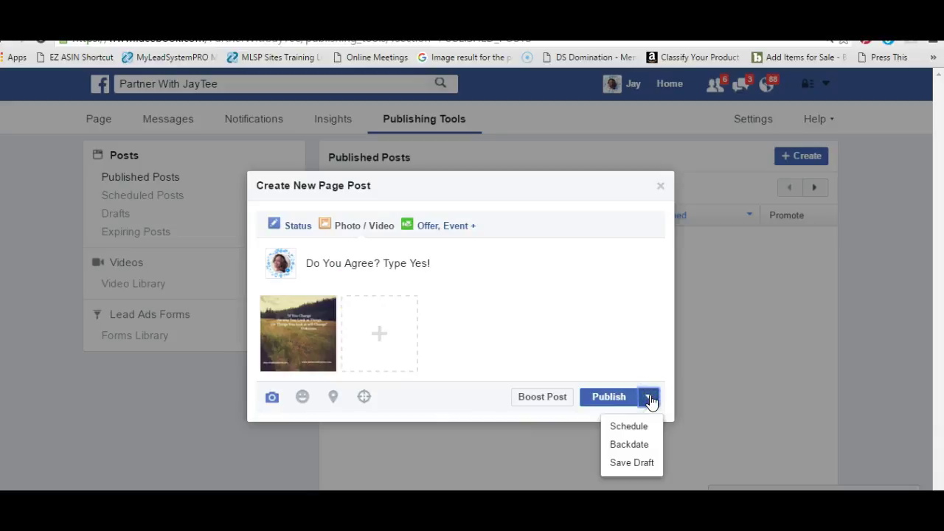
pyautogui.click(640, 430)
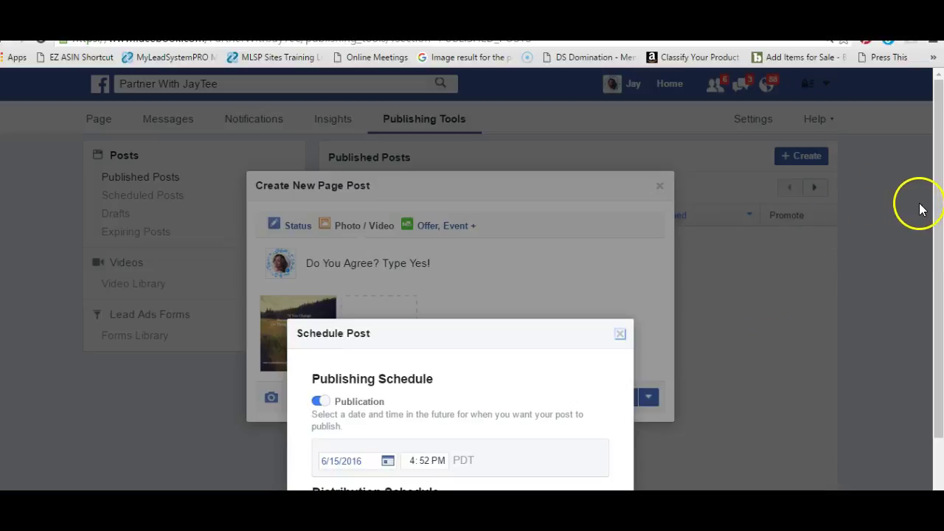
pyautogui.moveTo(938, 206); pyautogui.dragTo(940, 286)
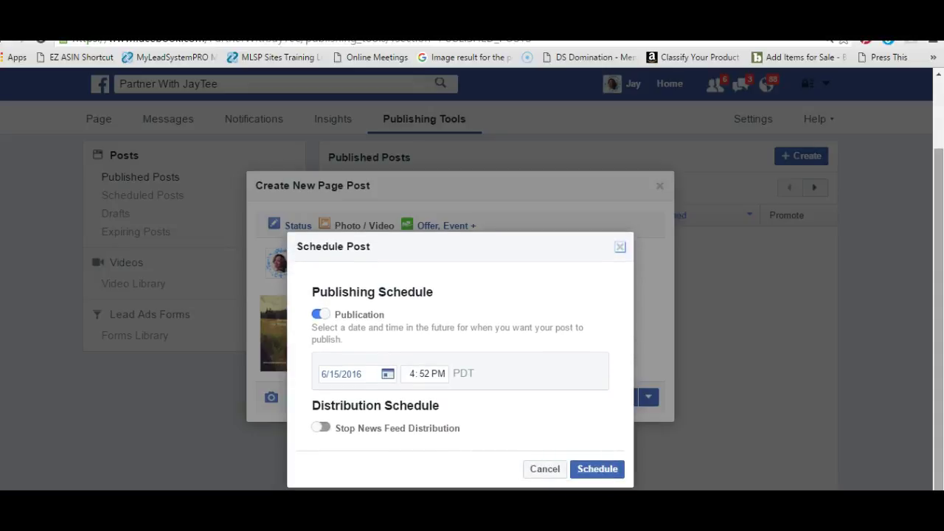
# Try publication times of 4:05, 4:54, 4:03 and 4:45 PM for the post
pyautogui.click(425, 381)
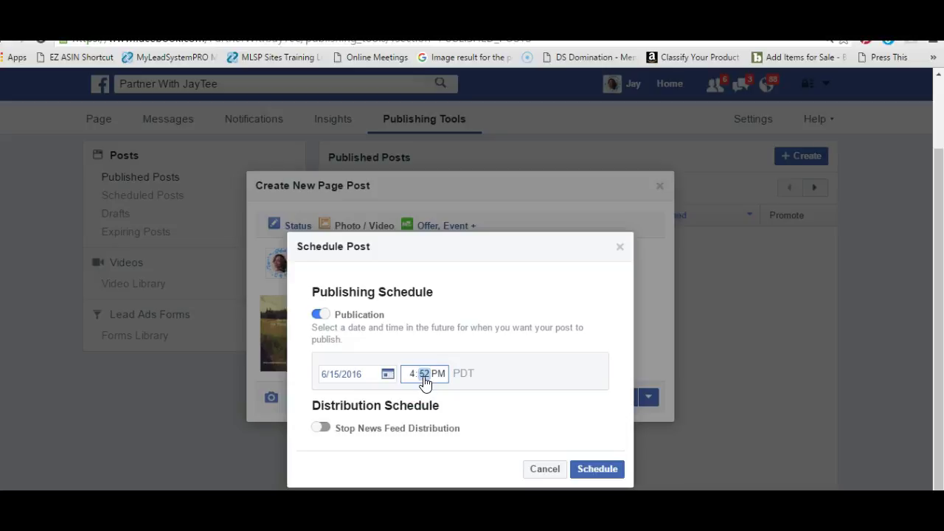
pyautogui.write('05')
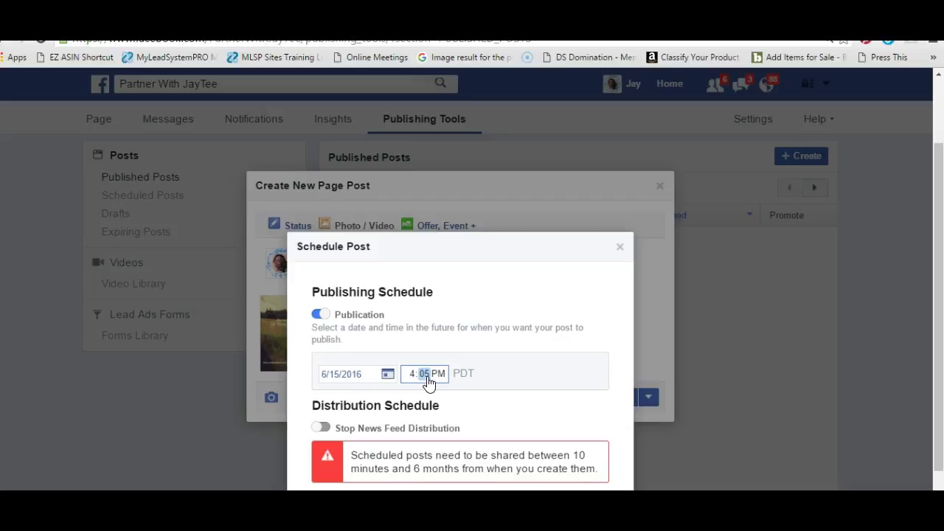
pyautogui.write('54')
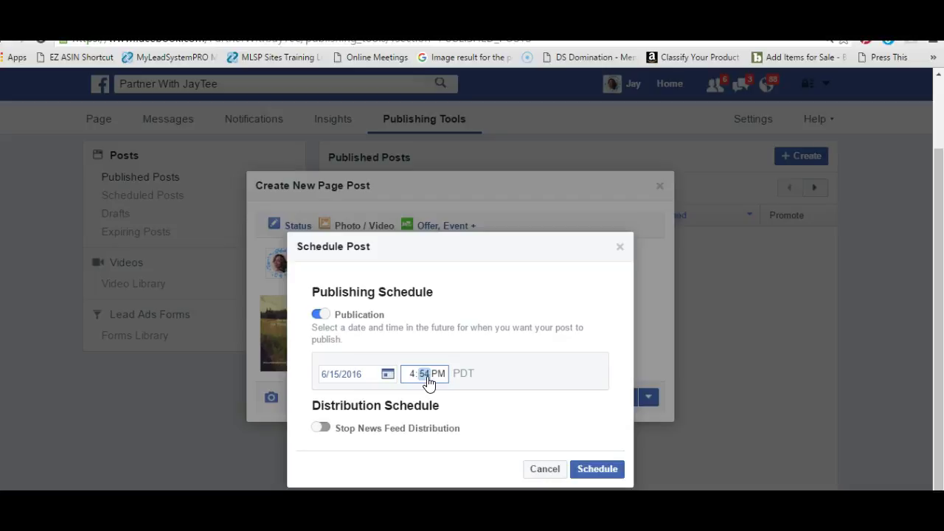
pyautogui.write('03')
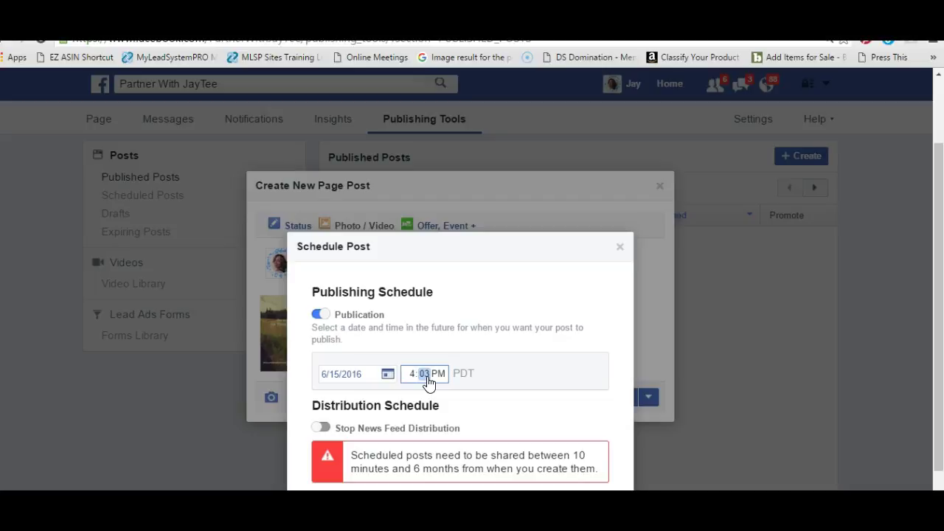
pyautogui.write('02')
pyautogui.write('24')
pyautogui.click(479, 390)
pyautogui.click(429, 376)
pyautogui.write('3')
pyautogui.click(513, 392)
pyautogui.click(426, 374)
pyautogui.click(479, 392)
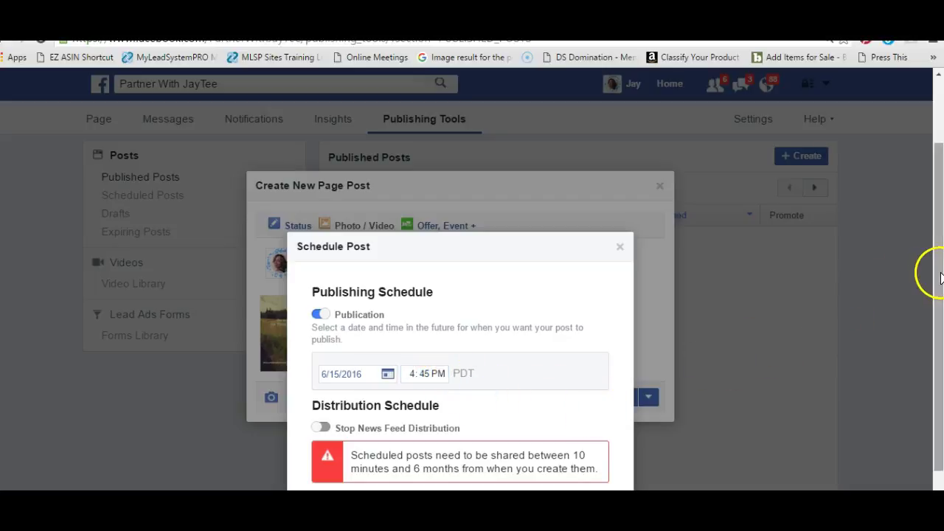
pyautogui.scroll(-1, 934, 273)
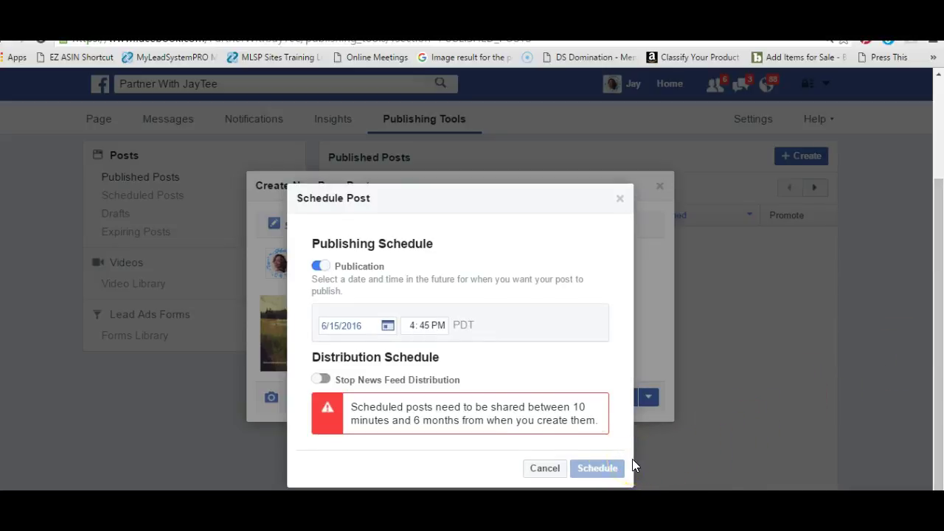
# Set the publication time to 4:55 PM on 6/15/2016 and schedule the post
pyautogui.click(424, 326)
pyautogui.write('55')
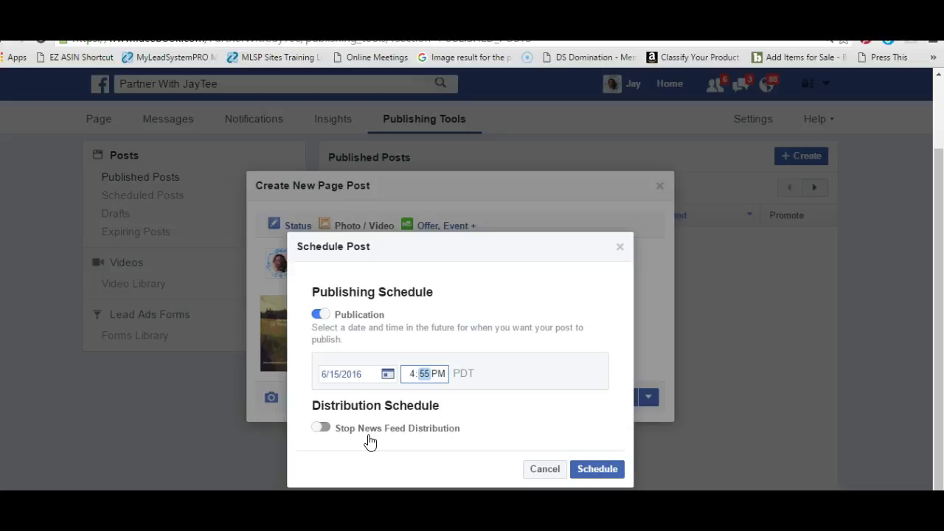
pyautogui.click(590, 476)
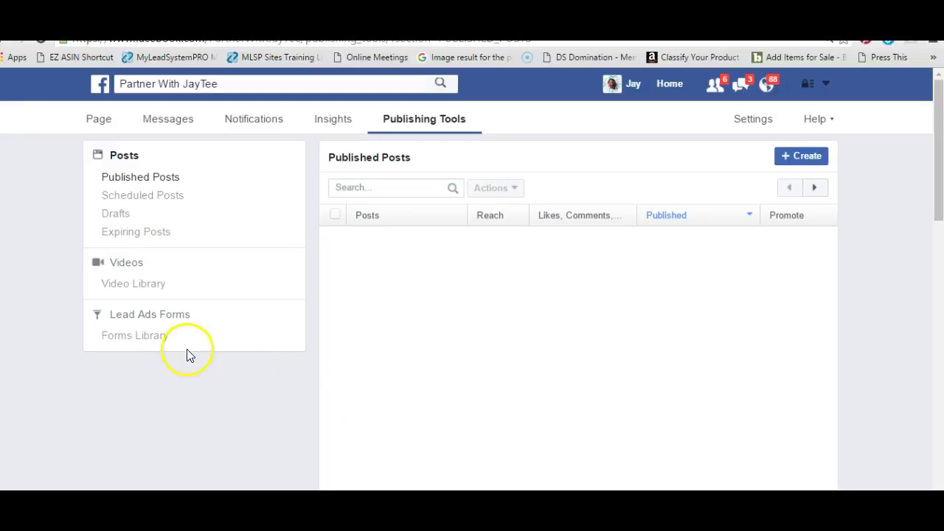
# Look for the new post in Scheduled Posts, reloading Publishing Tools and reopening the list
pyautogui.click(175, 196)
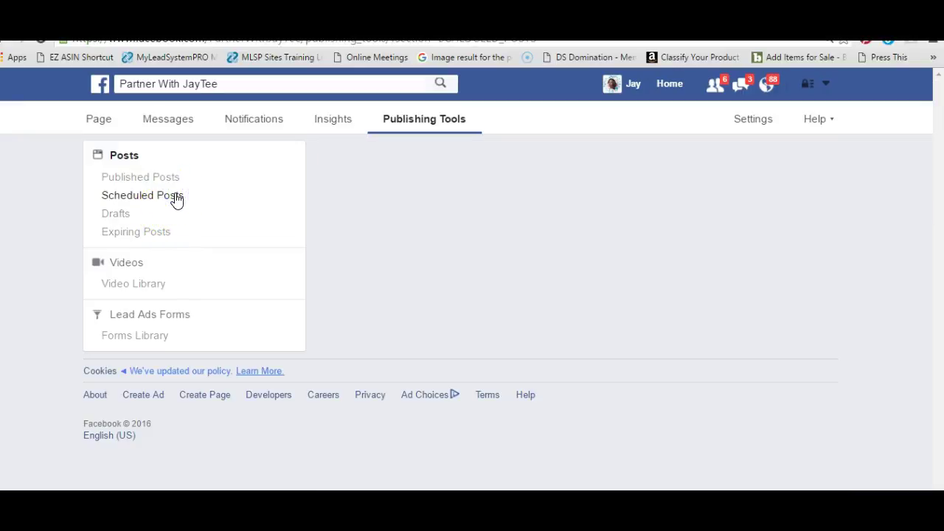
pyautogui.click(173, 202)
pyautogui.click(173, 205)
pyautogui.click(182, 197)
pyautogui.click(255, 197)
pyautogui.click(178, 197)
pyautogui.click(420, 127)
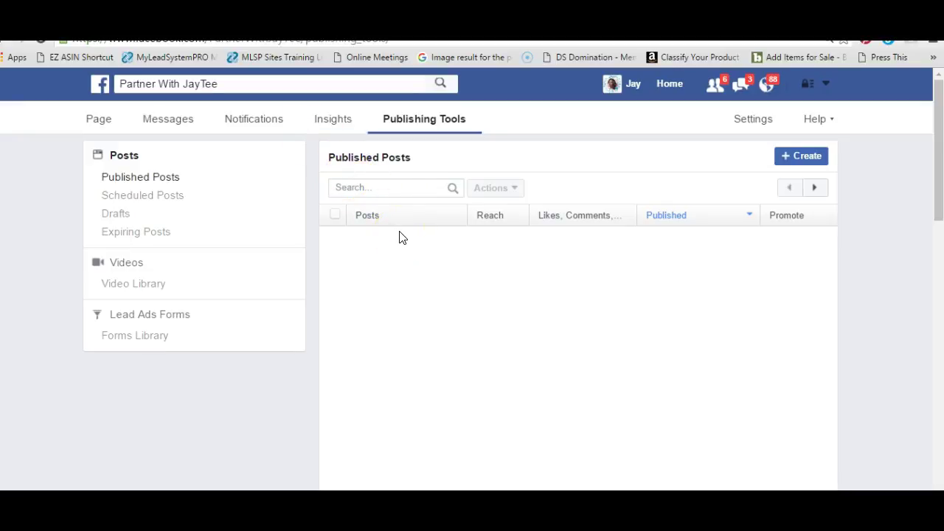
pyautogui.click(177, 199)
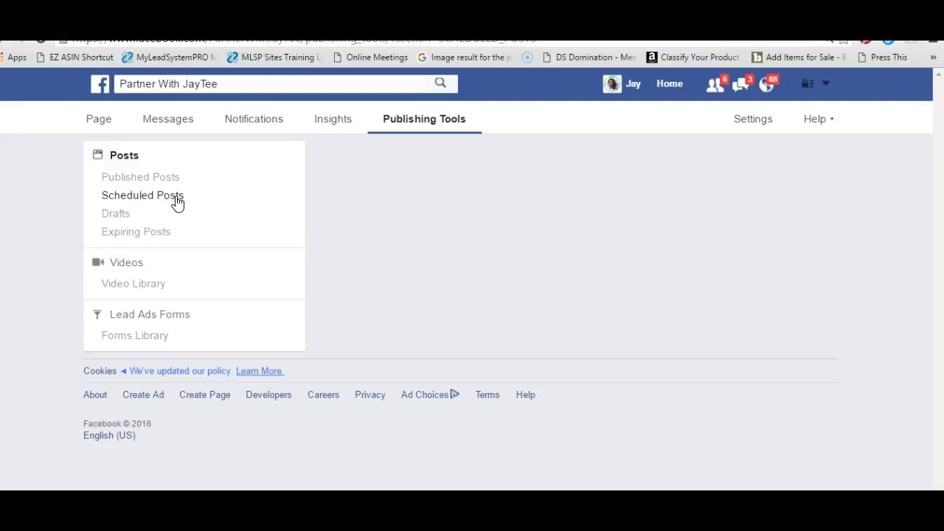
pyautogui.click(177, 203)
# Go to the Partner With JayTee Page and check its timeline for the scheduled post, dismissing the low-battery notice
pyautogui.click(826, 84)
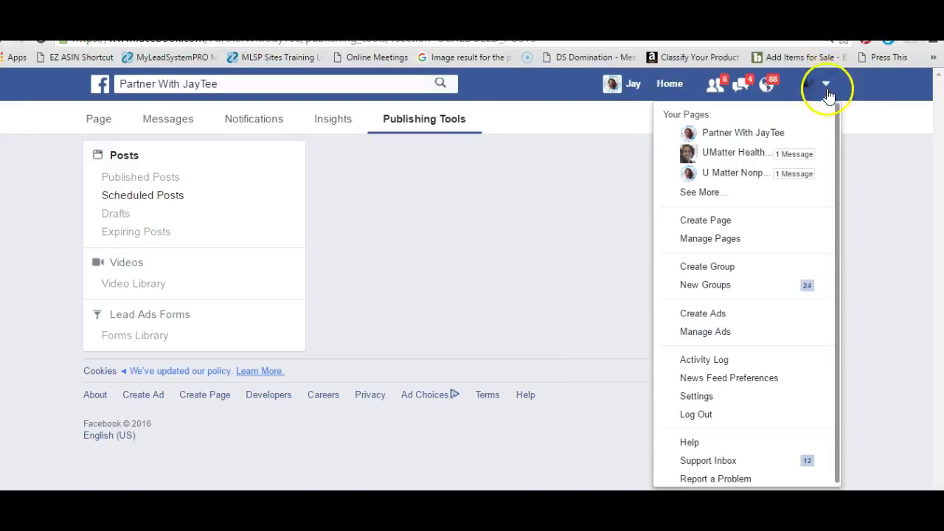
pyautogui.click(782, 138)
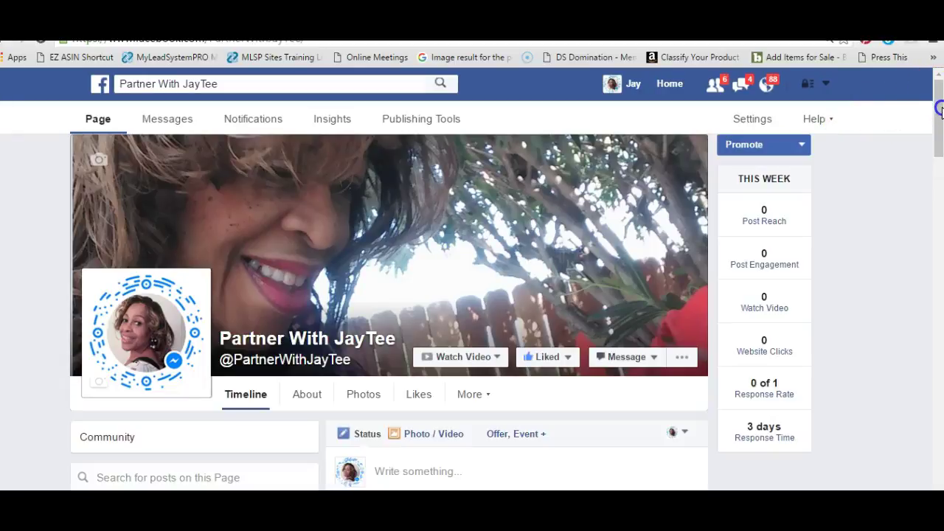
pyautogui.scroll(-1, 939, 124)
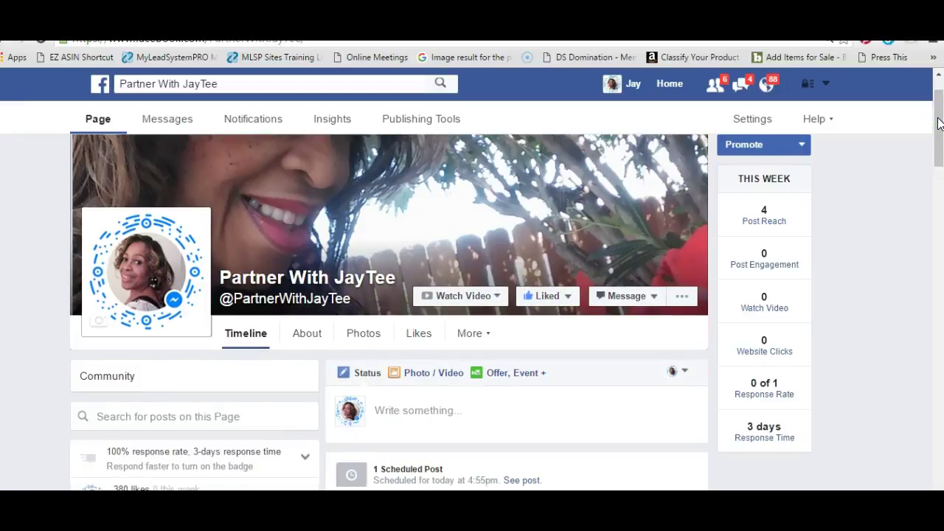
pyautogui.scroll(-1, 939, 124)
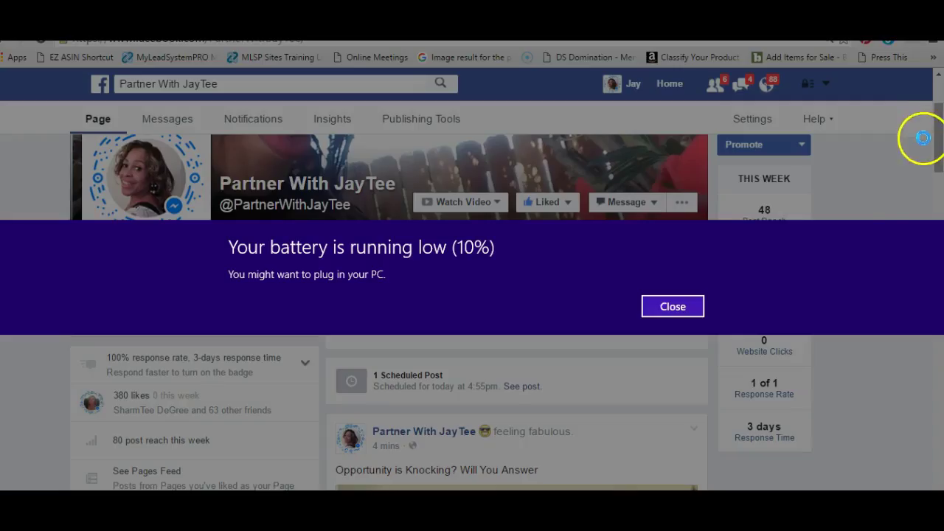
pyautogui.click(686, 311)
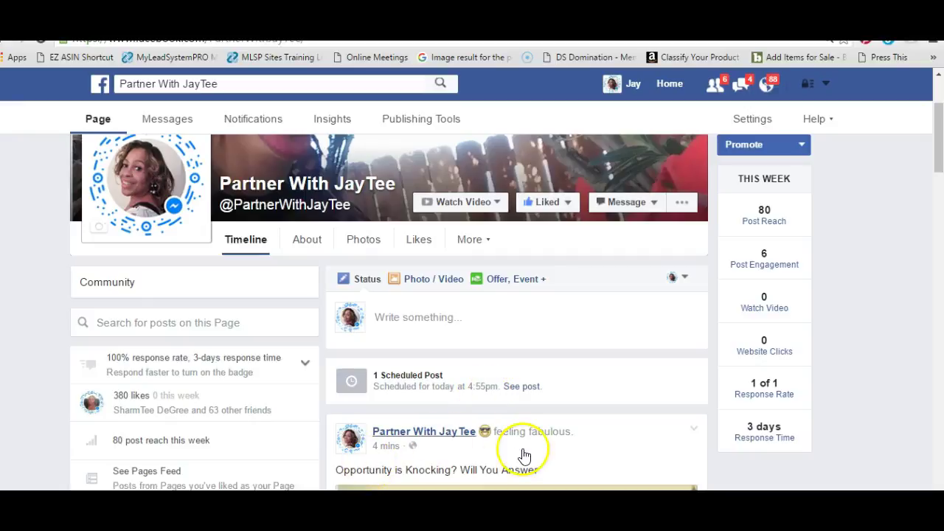
pyautogui.moveTo(940, 151); pyautogui.dragTo(936, 177)
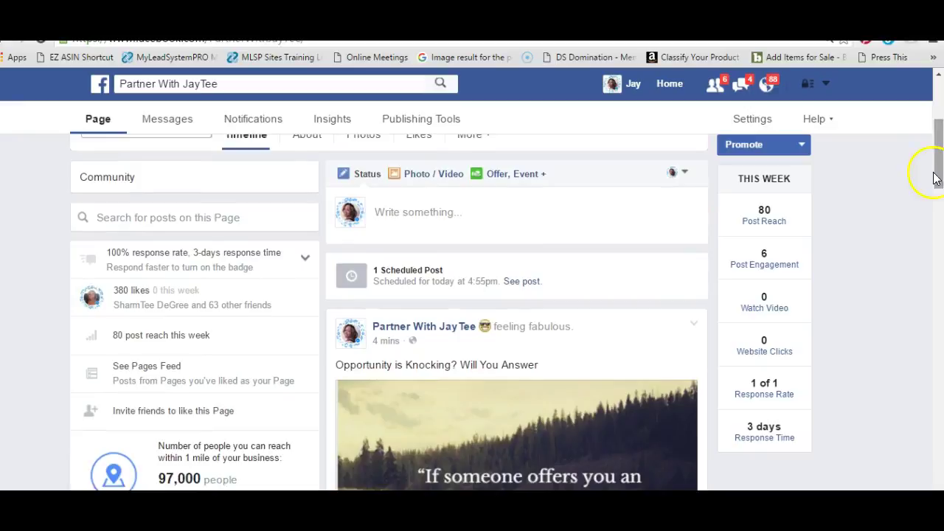